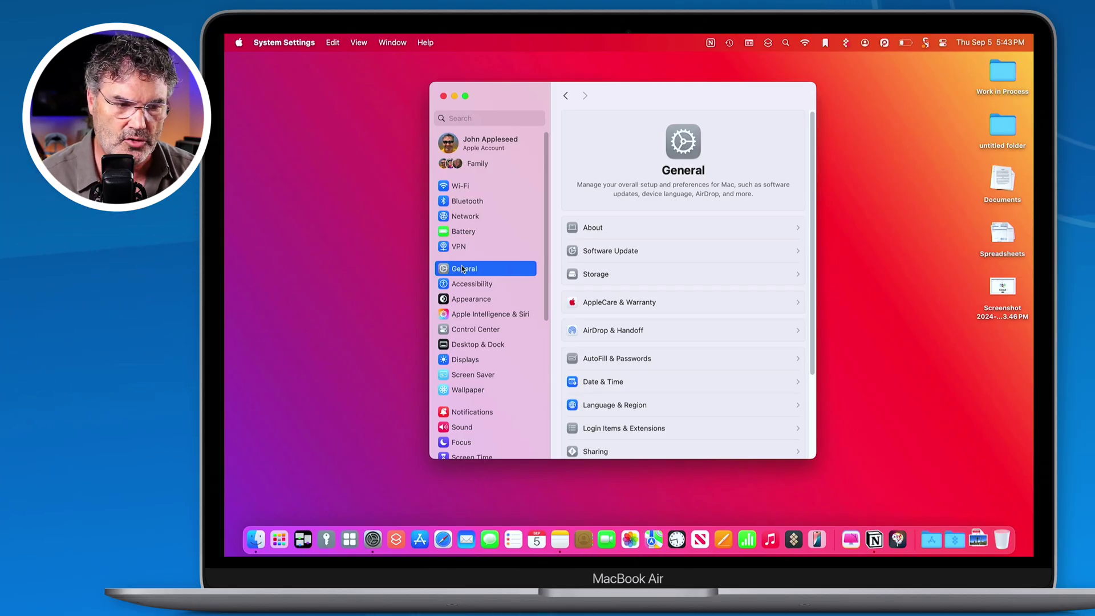
Move the keyboard focus down the General settings list to AirDrop & Handoff and open it.
key("Tab")
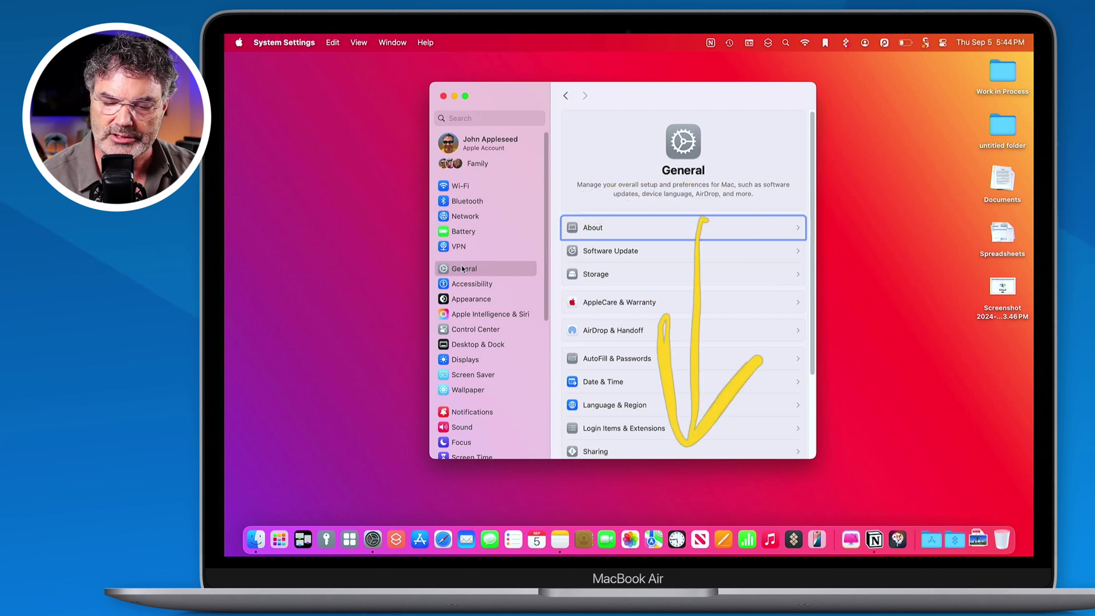
key("Down")
key("Down")
key("Down")
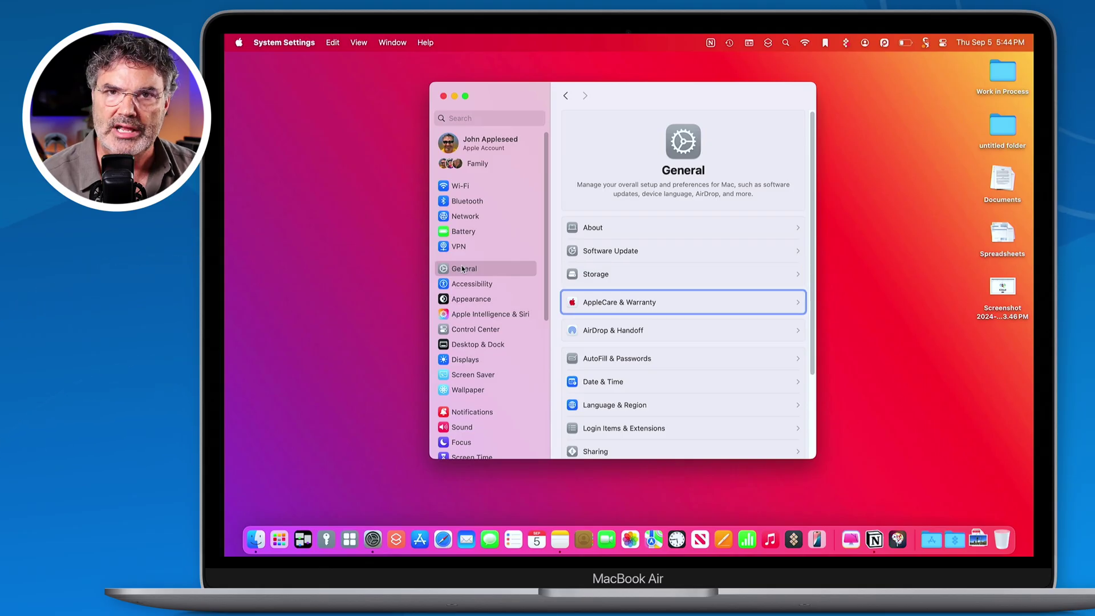
key("Down")
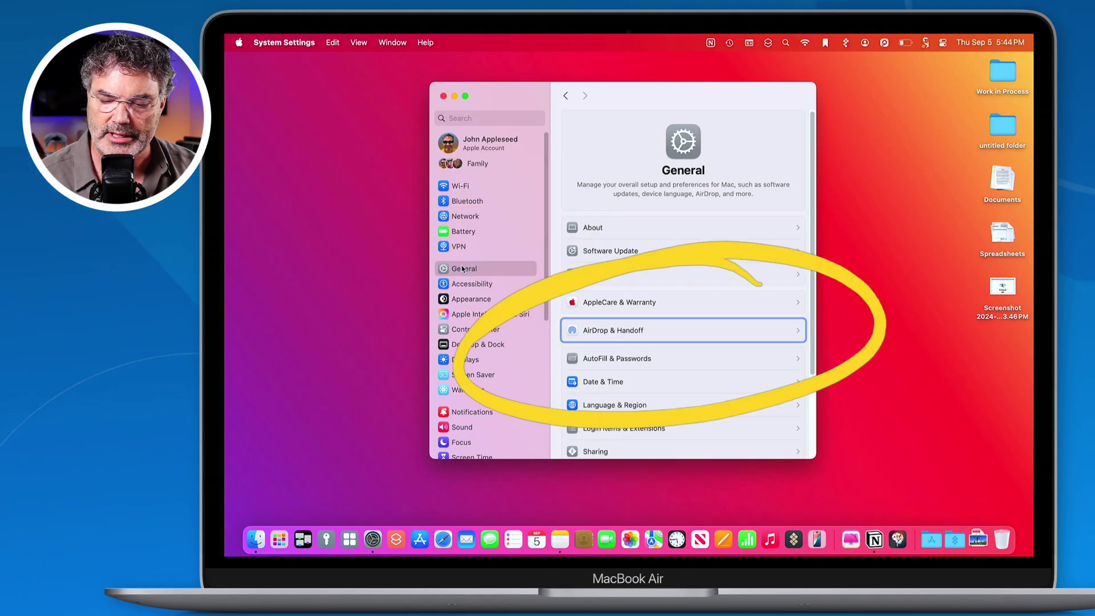
key("space")
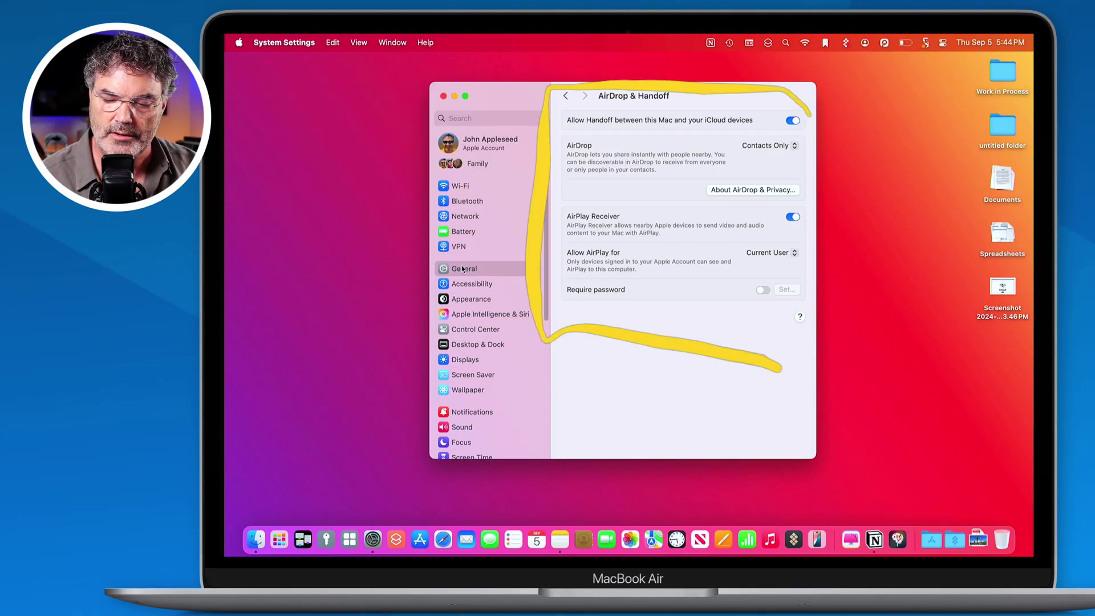
Return the focus to General in the sidebar, and move it through the AirDrop & Handoff controls past About AirDrop & Privacy.
left_click(462, 270)
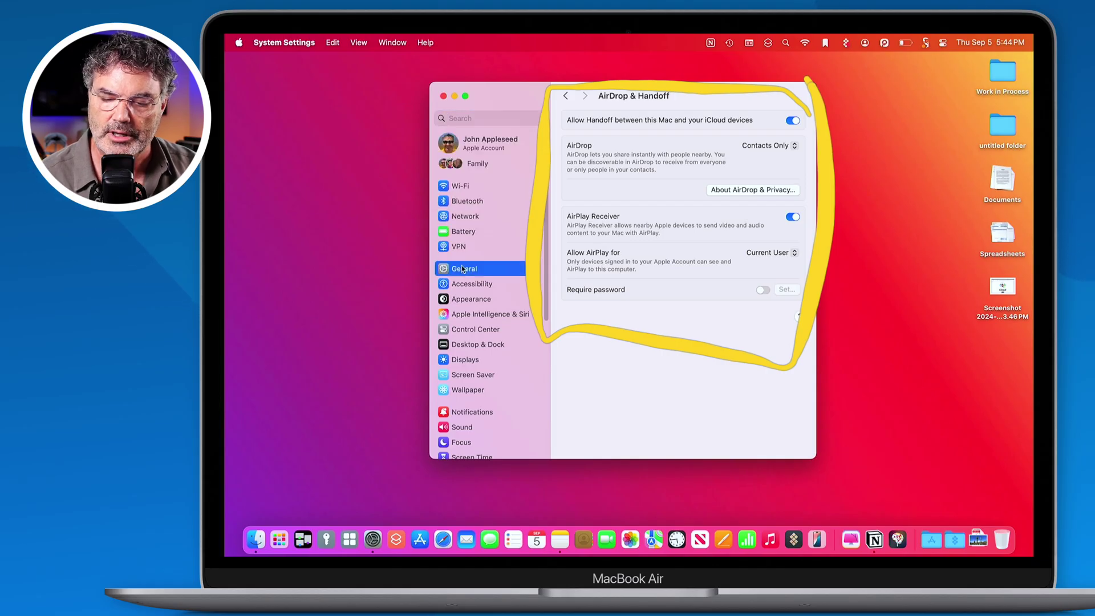
key("Tab")
key("Tab")
key("Tab")
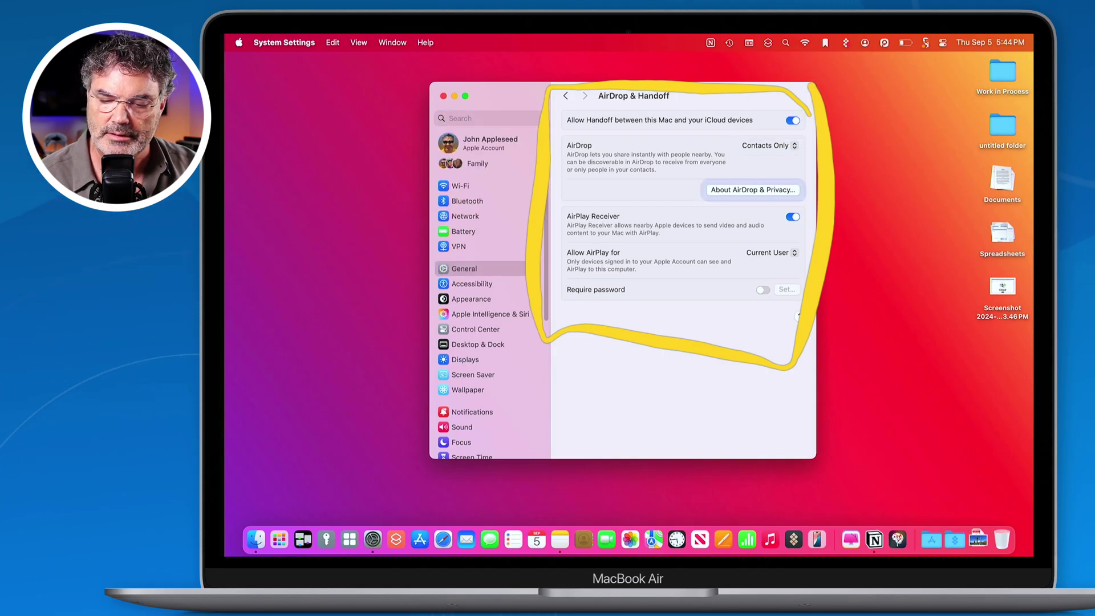
key("Tab")
key("Tab")
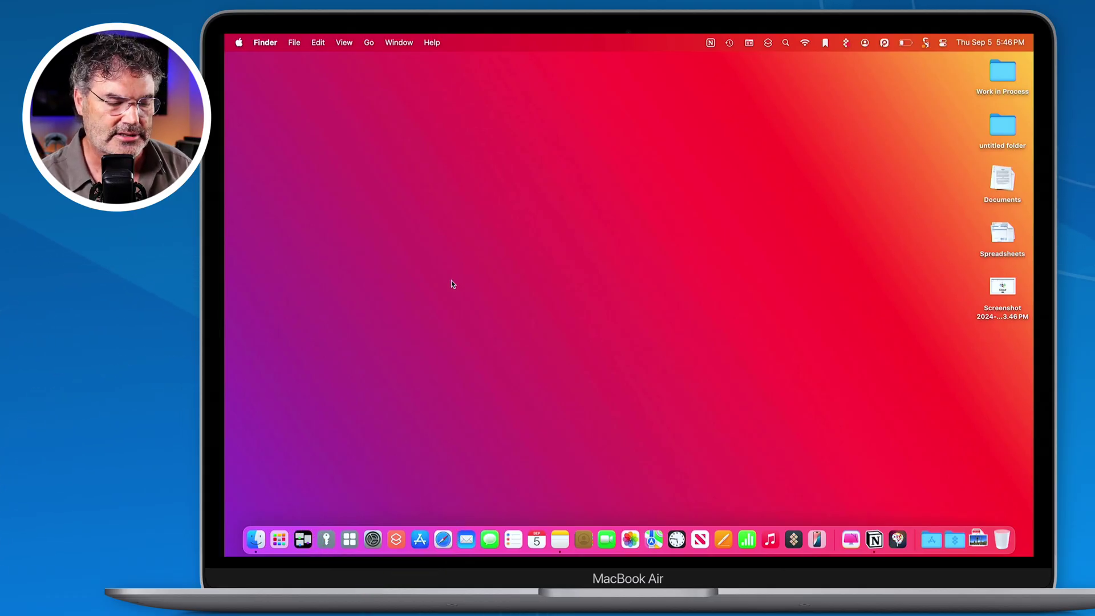
Open System Settings and show the Keyboard settings.
left_click(374, 540)
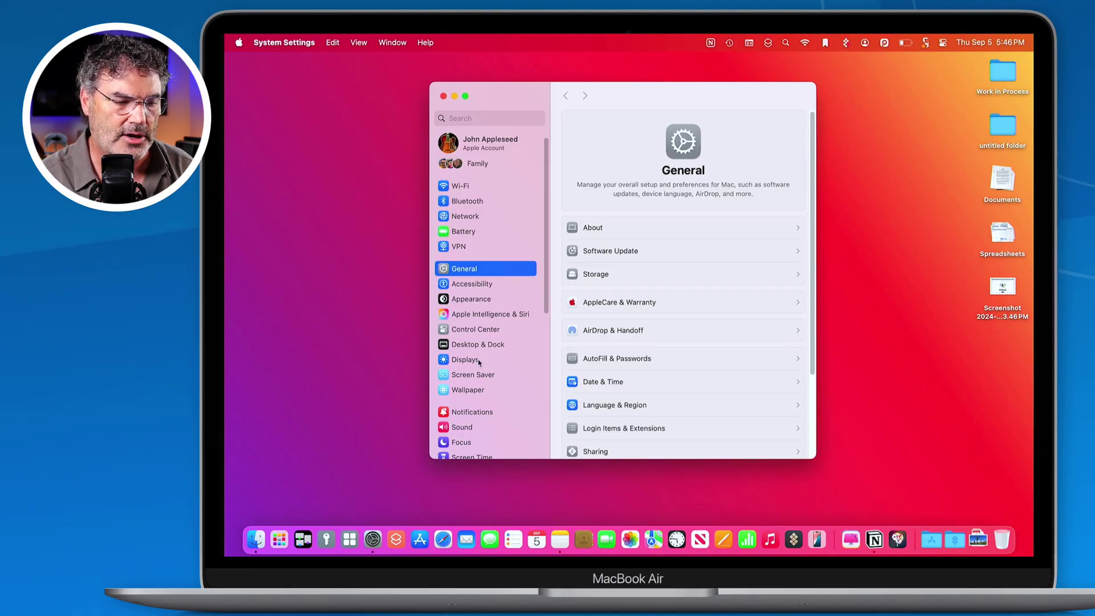
scroll(479, 362, "down", 8)
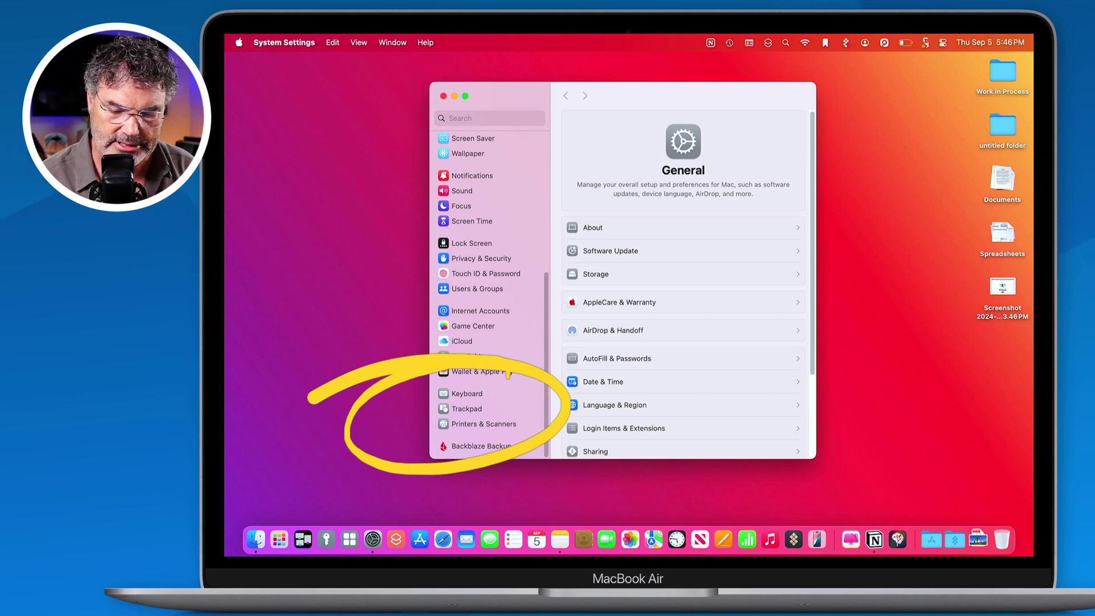
left_click(469, 395)
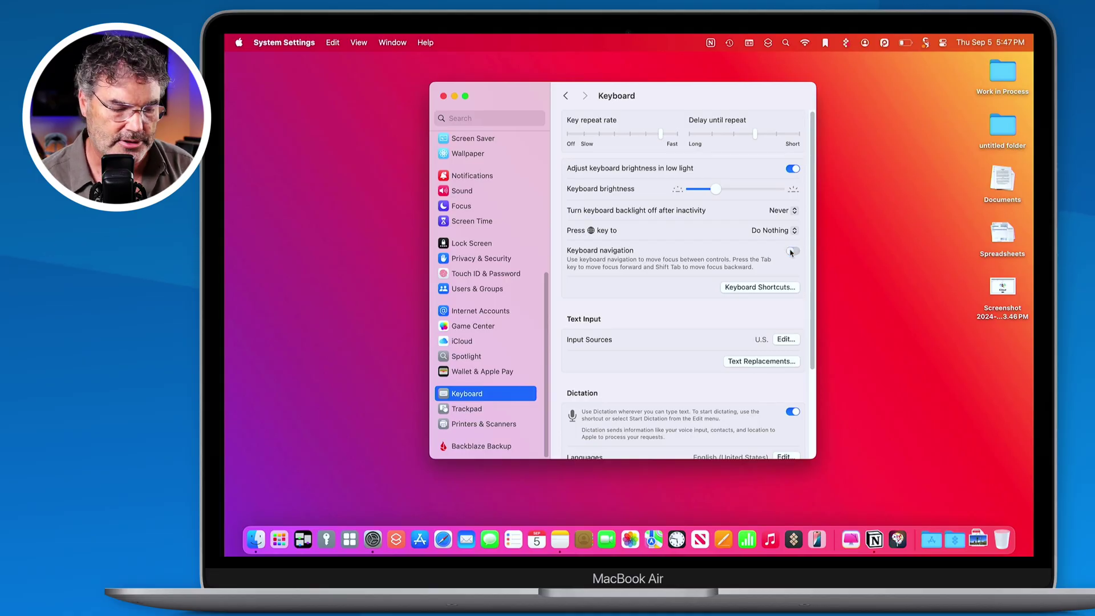
Cycle the keyboard focus between the settings search field and the sidebar list with Keyboard navigation off.
key("Tab")
key("Tab")
key("Tab")
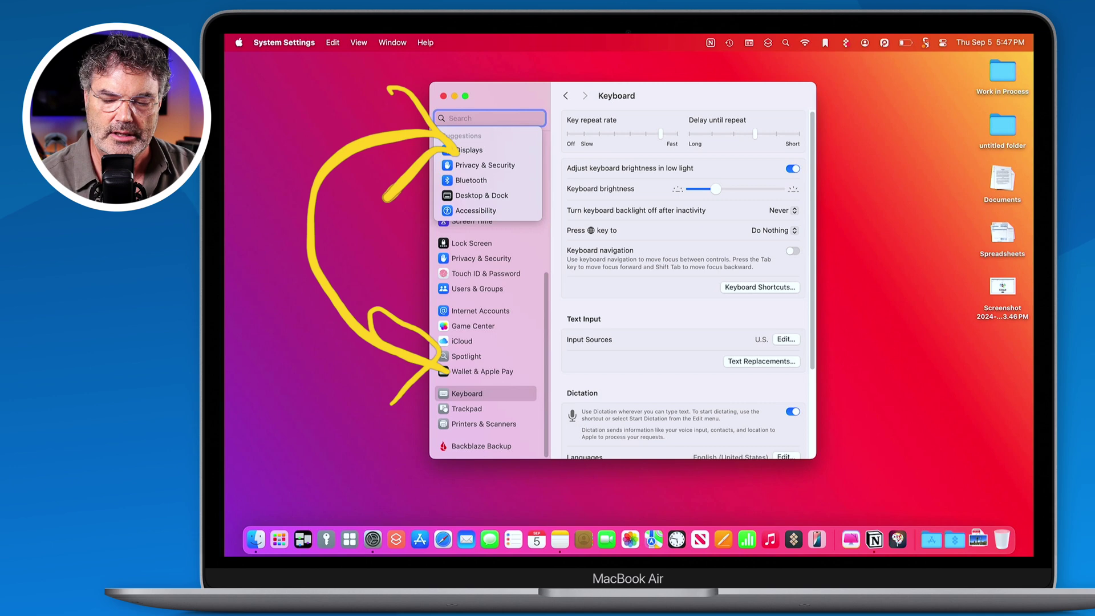
key("Tab")
key("Tab")
key("Tab")
key("Tab")
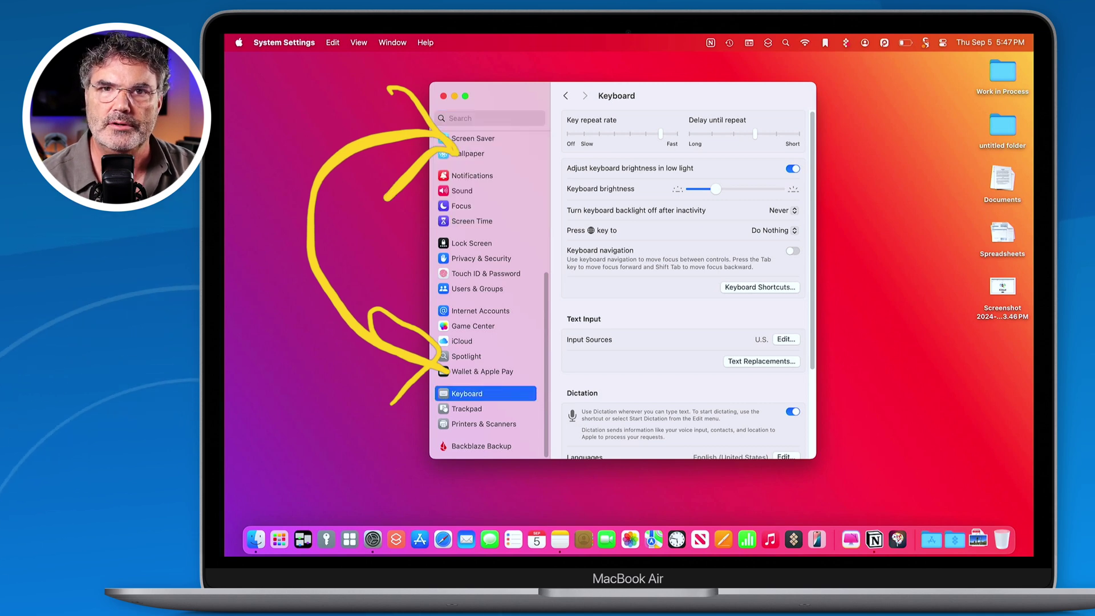
key("Tab")
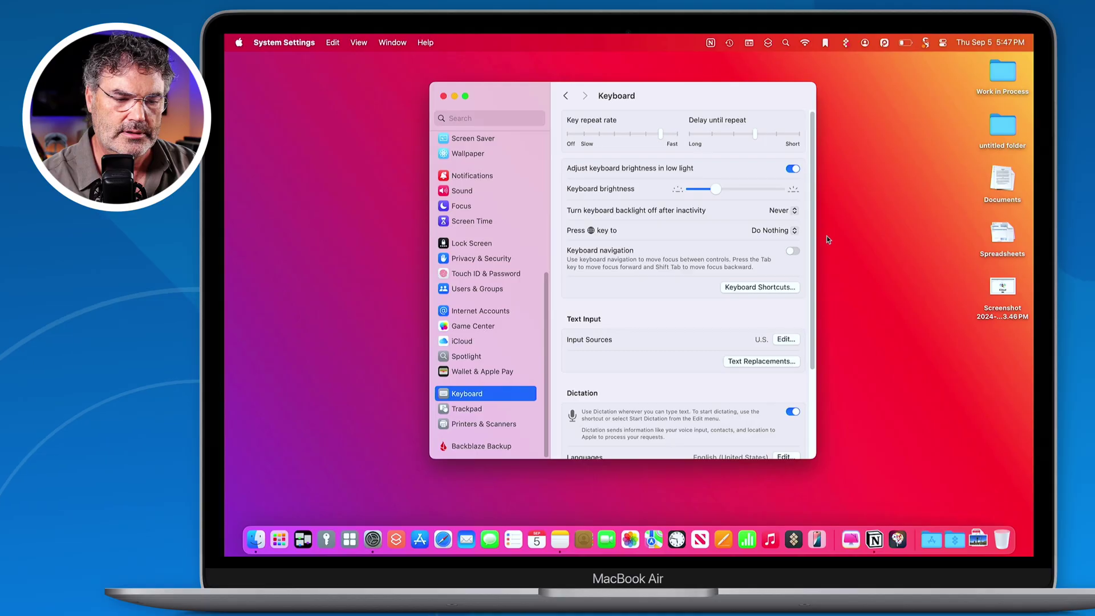
Turn on Keyboard navigation and move the focus past the Delay until repeat slider to the Keyboard brightness controls.
left_click(792, 252)
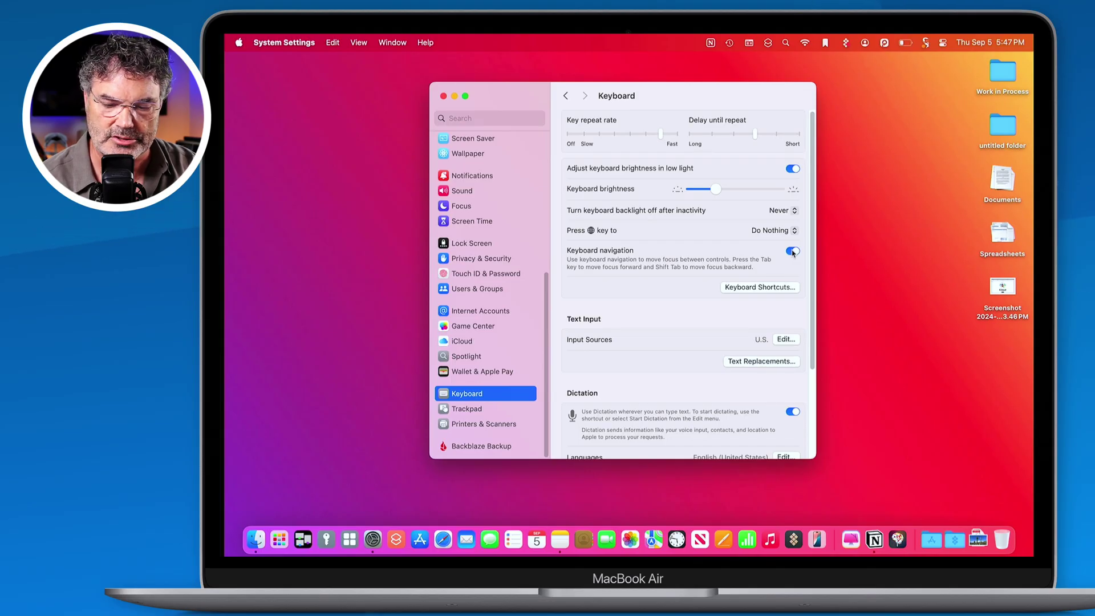
key("Tab")
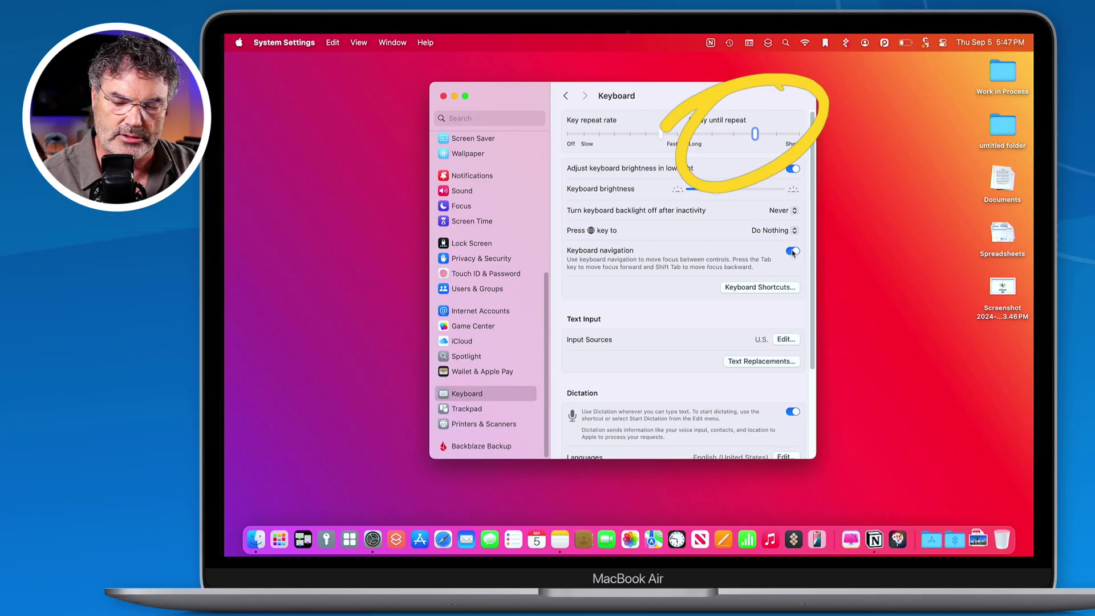
key("Right")
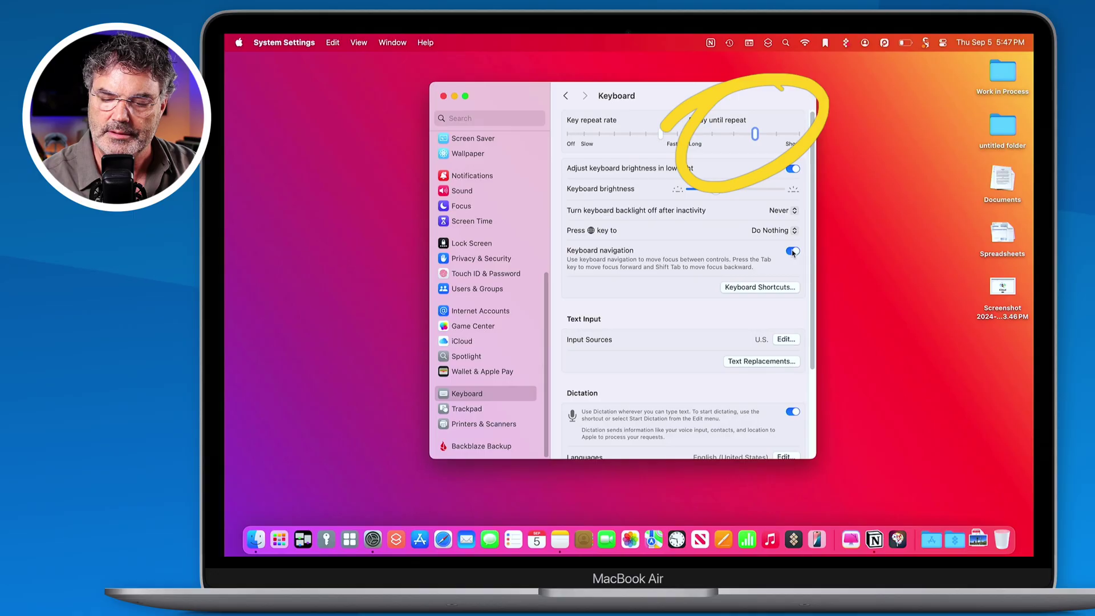
key("Tab")
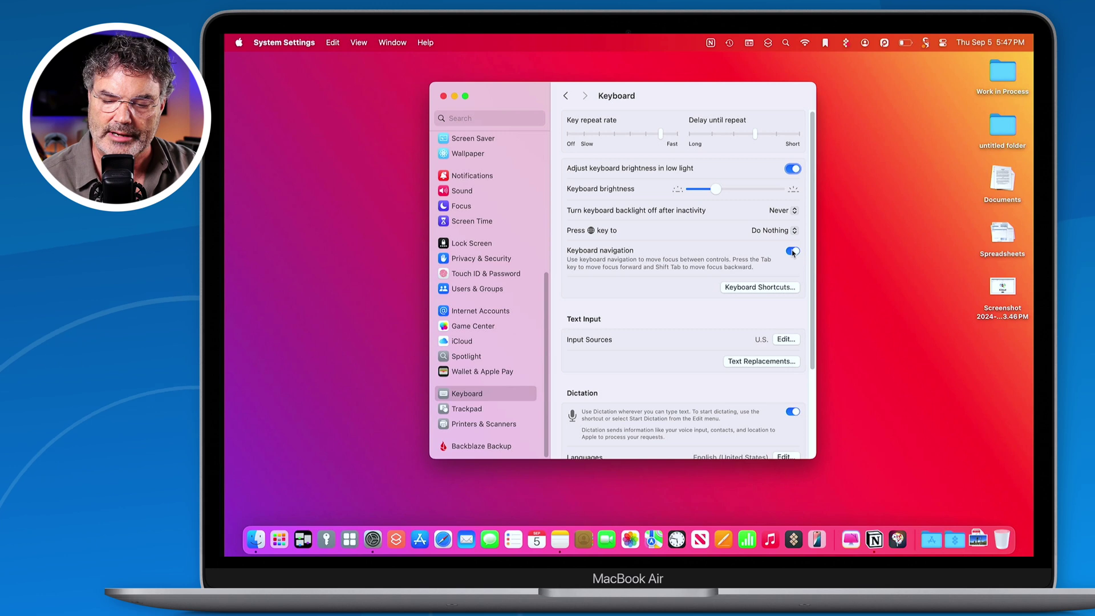
key("Tab")
key("Tab")
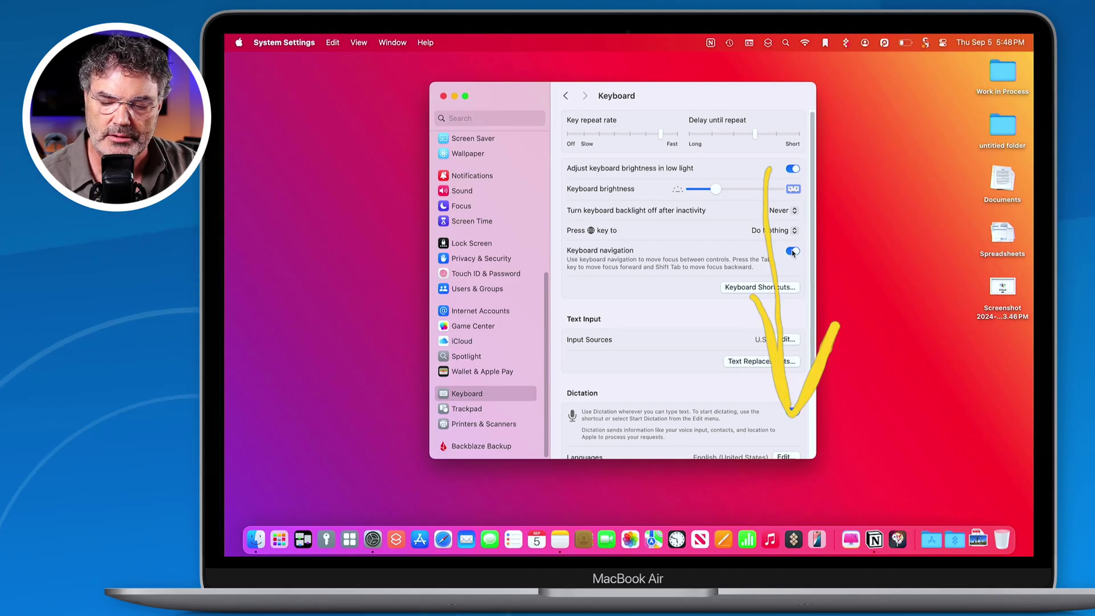
Move the focus forward to Keyboard Shortcuts and back to the Turn keyboard backlight off after inactivity option.
key("Tab")
key("Tab")
key("Tab")
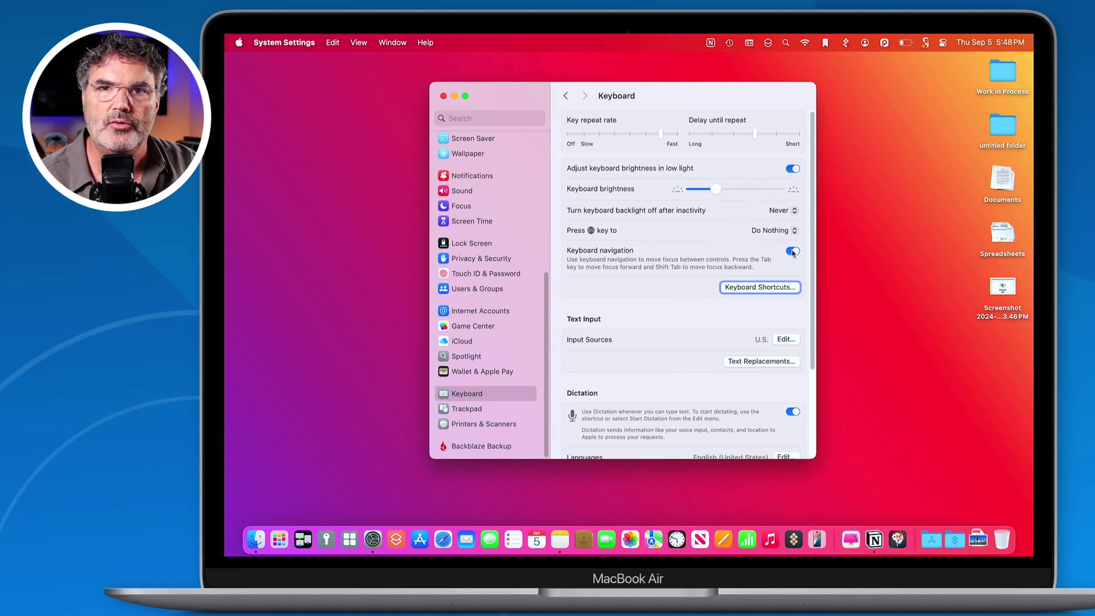
key("Tab")
key("Tab")
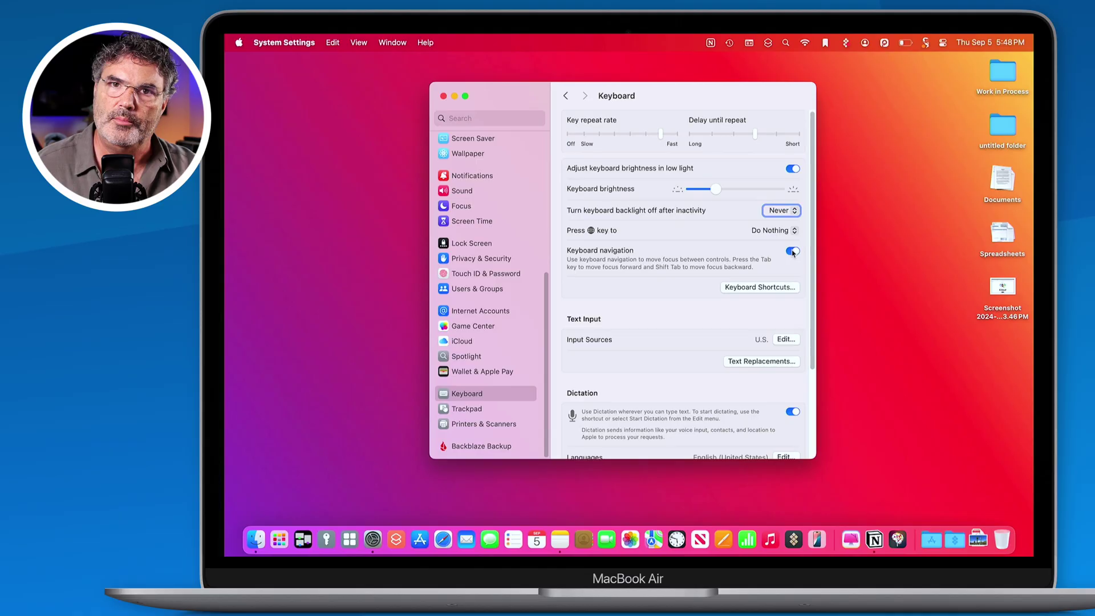
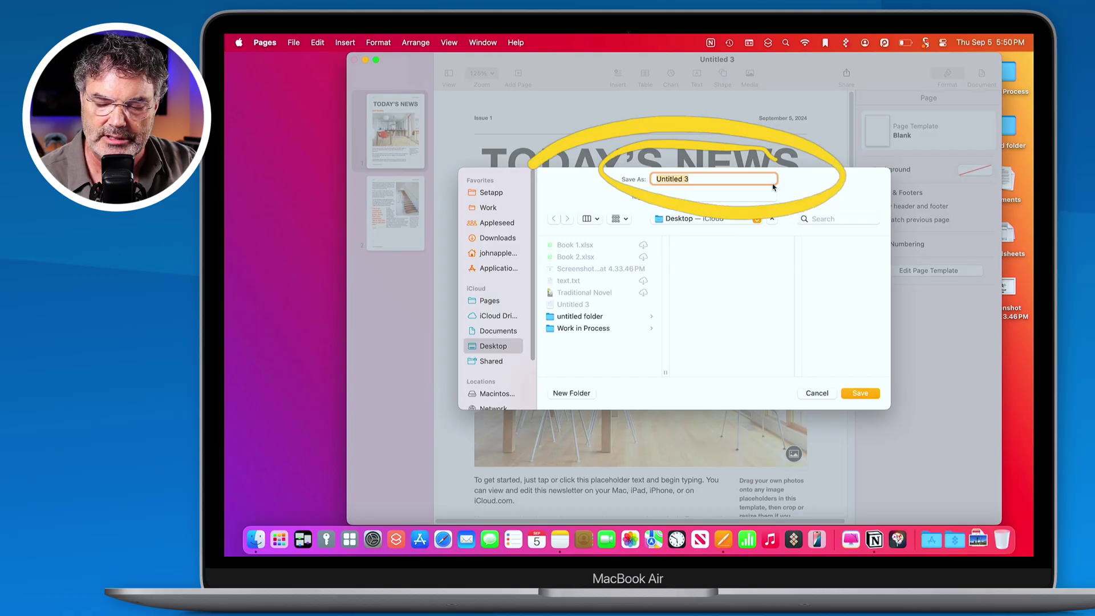
In the Pages save dialog, move the focus from the file name through every control to the sidebar, and dismiss the dialog.
key("Tab")
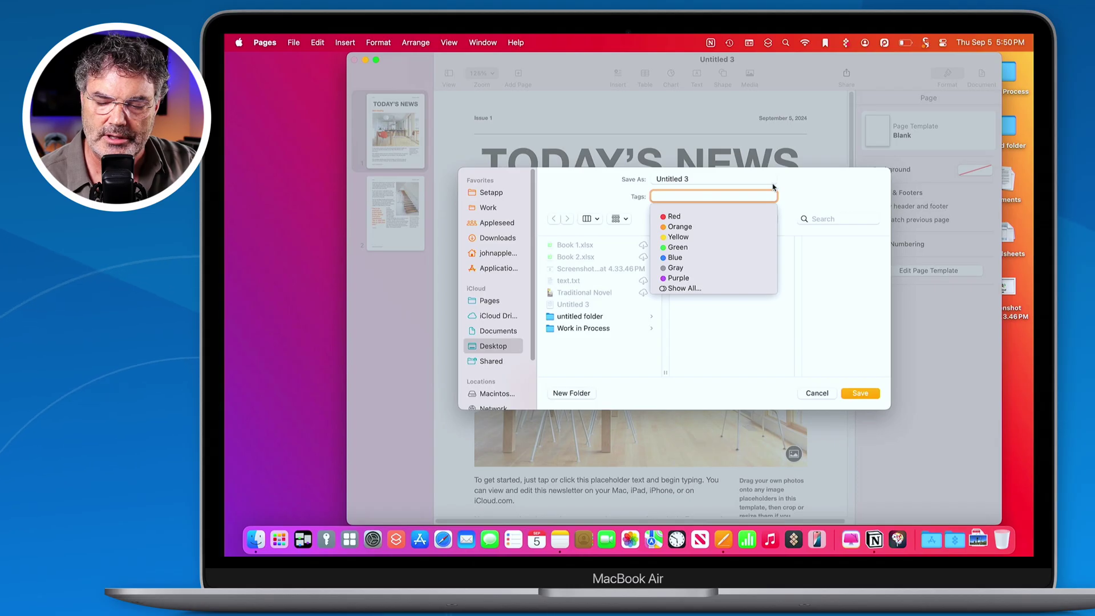
key("Tab")
key("Tab")
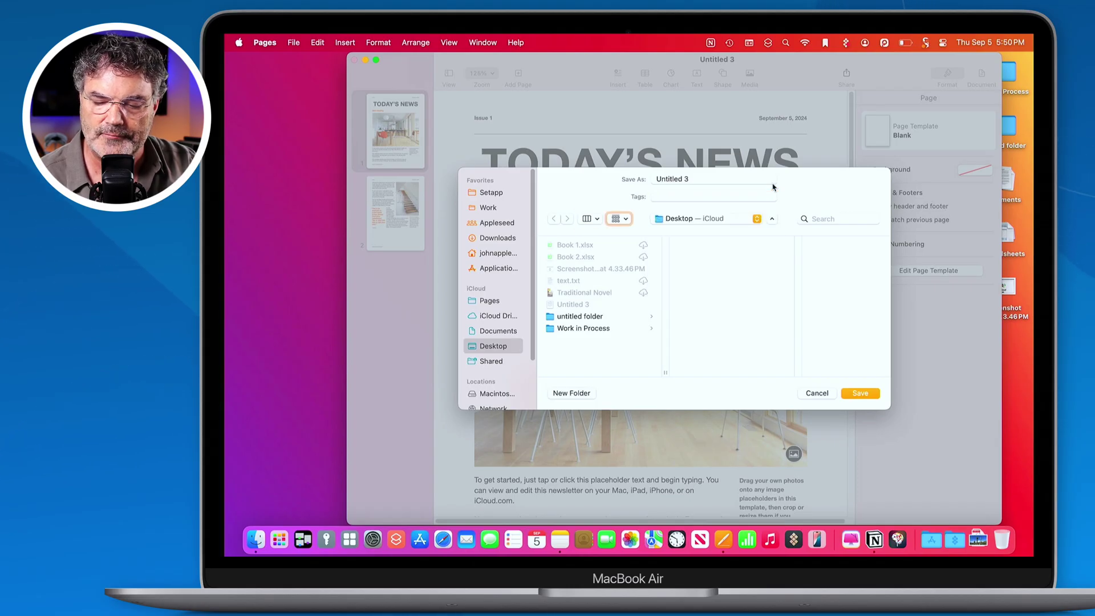
key("Tab")
key("Tab")
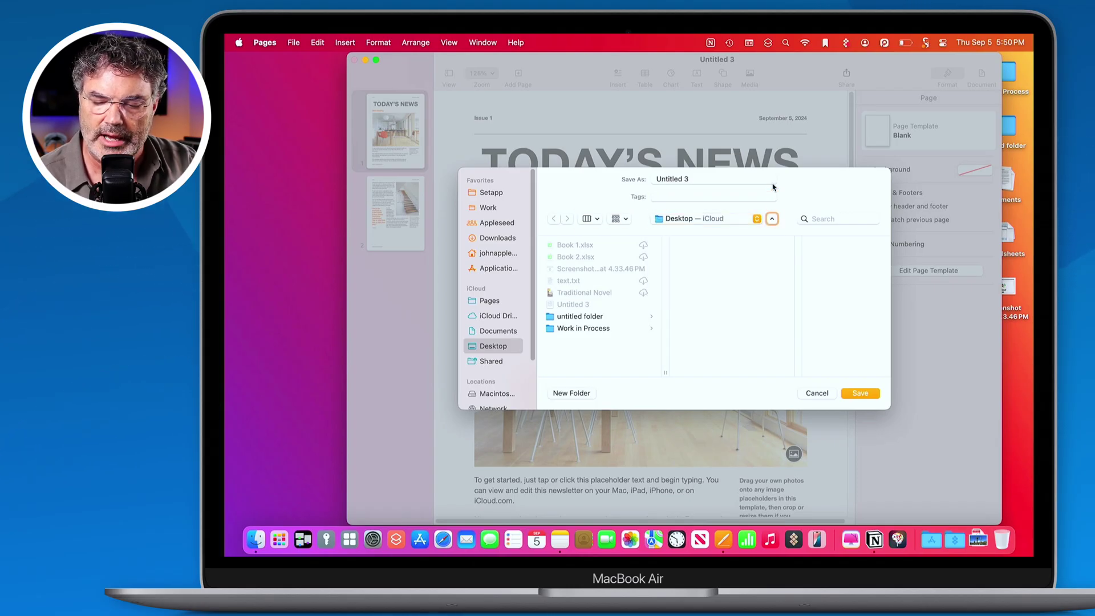
key("Tab")
key("Tab")
key("Tab")
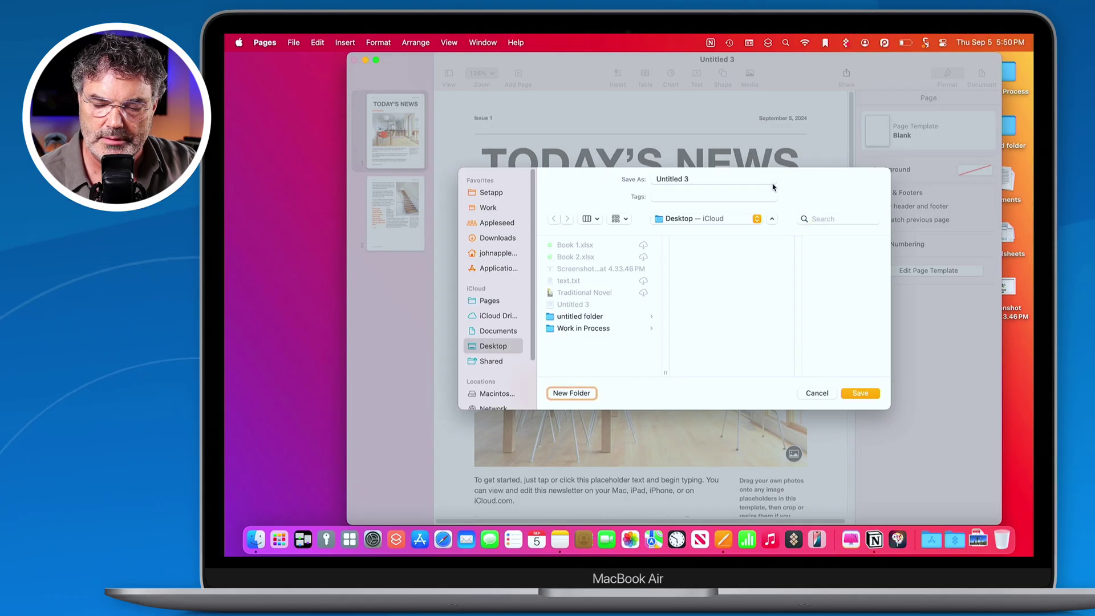
key("Tab")
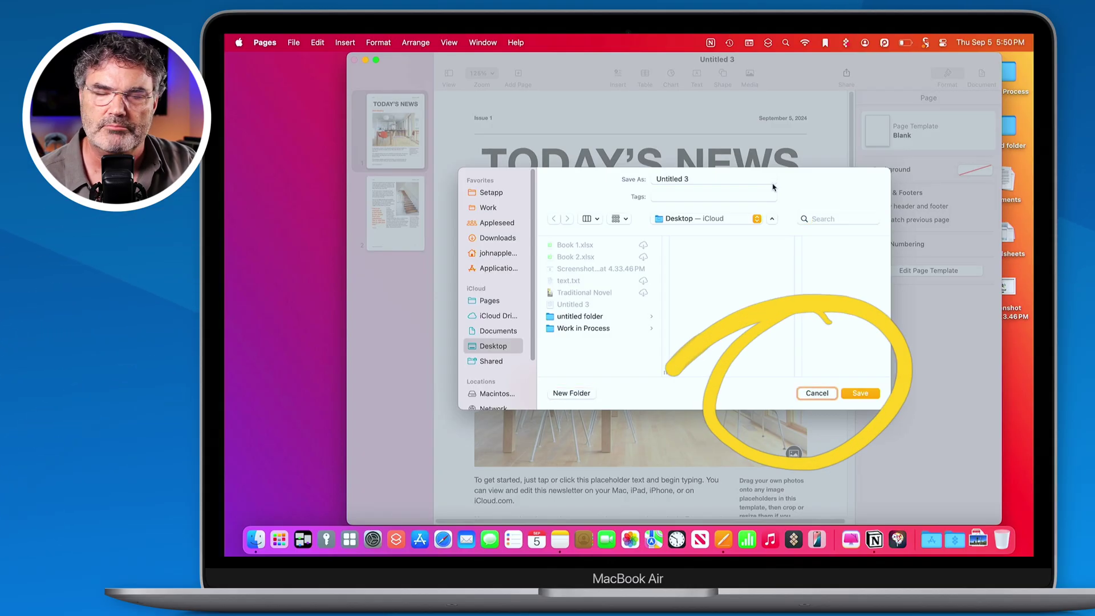
key("Tab")
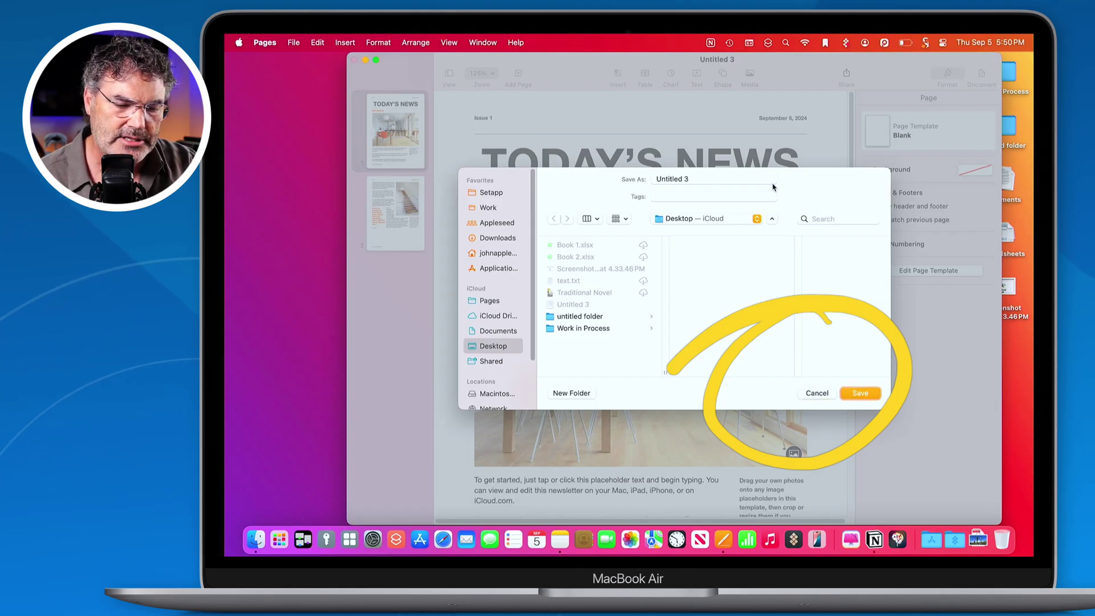
key("Tab")
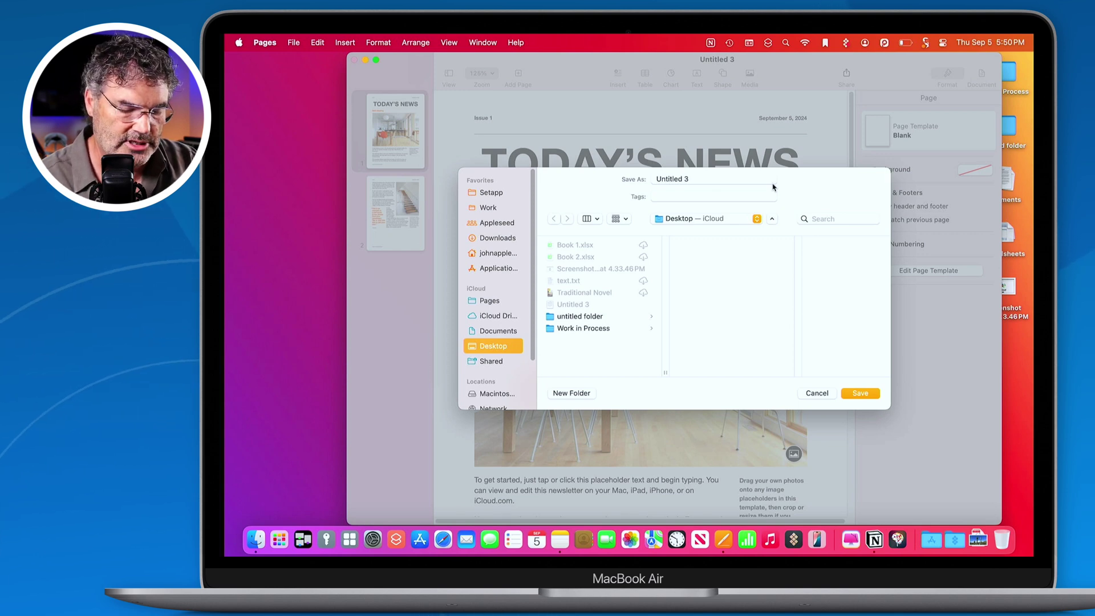
key("Escape")
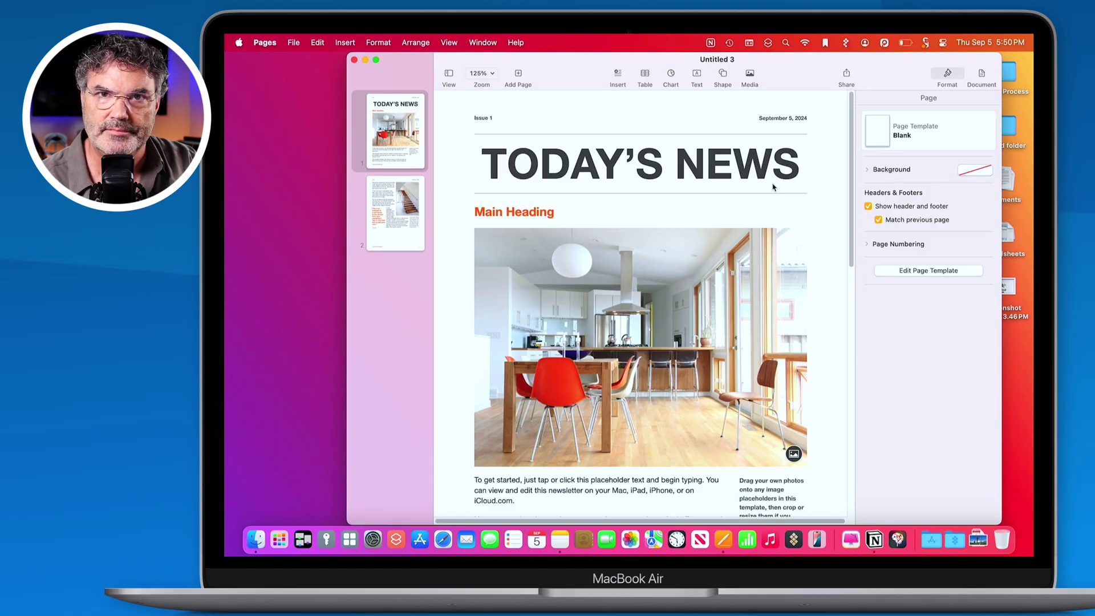
Bring up the save dialog for the Untitled 3 newsletter, dismiss it, and bring it up again.
key("super+s")
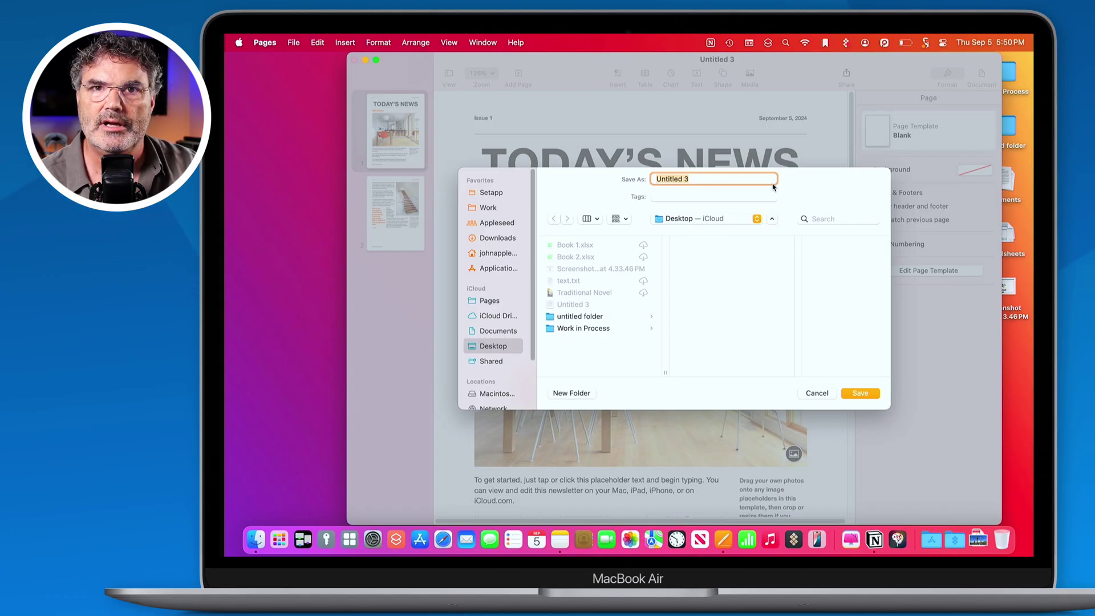
key("Escape")
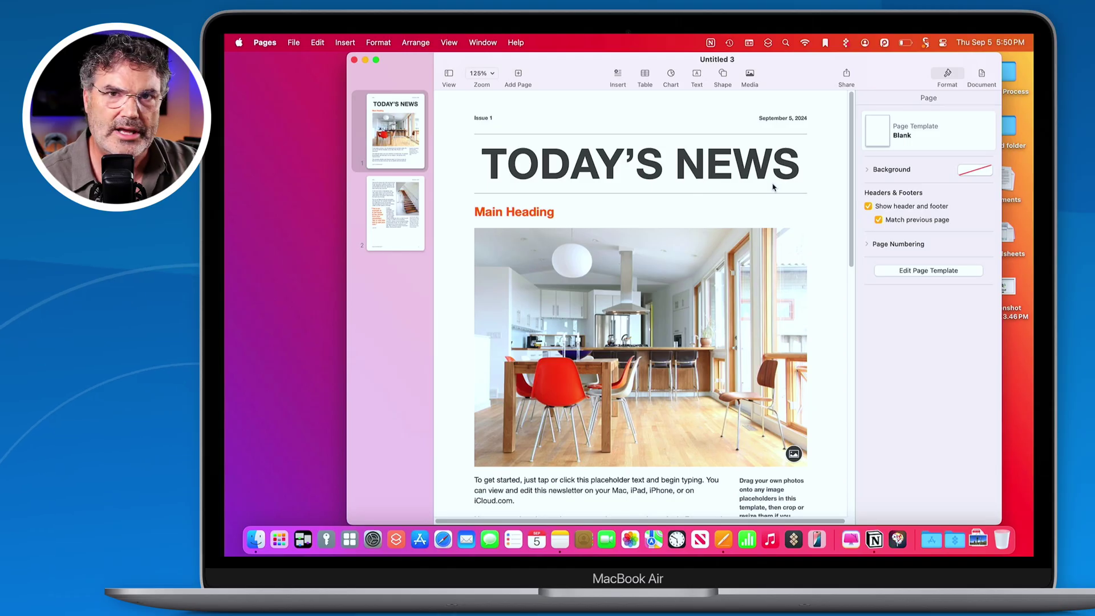
key("super+s")
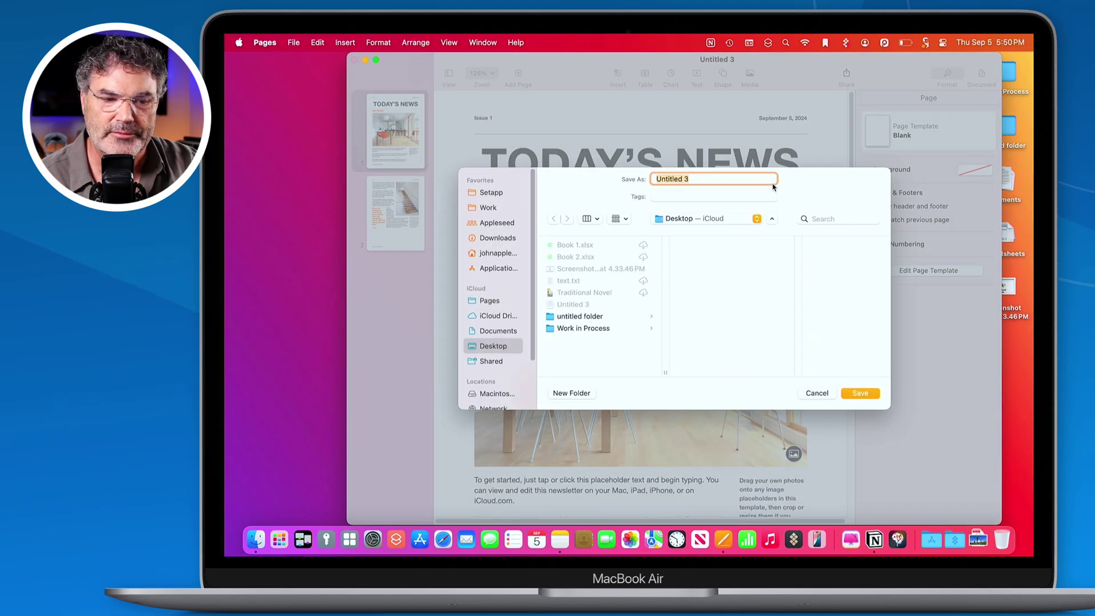